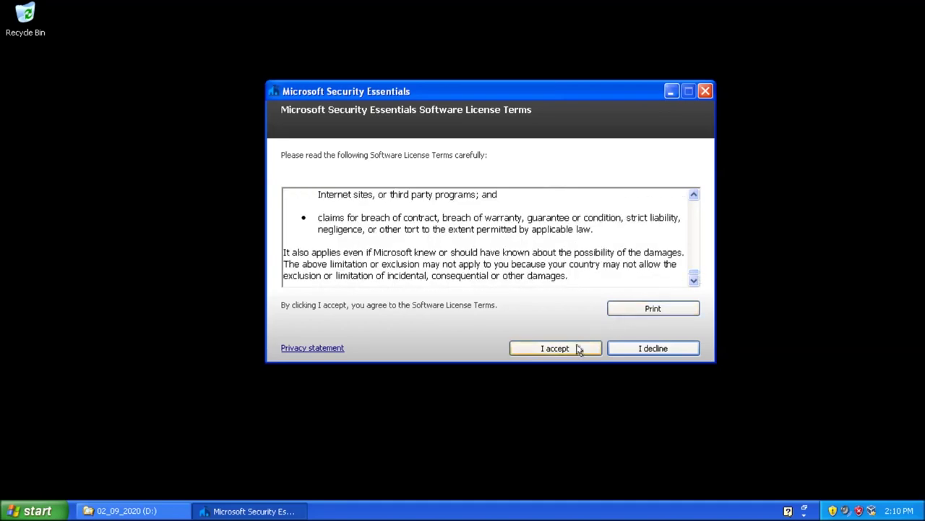
# Accept the Security Essentials licence, then continue Kaspersky setup in English without checking for updates.
pyautogui.click(578, 349)
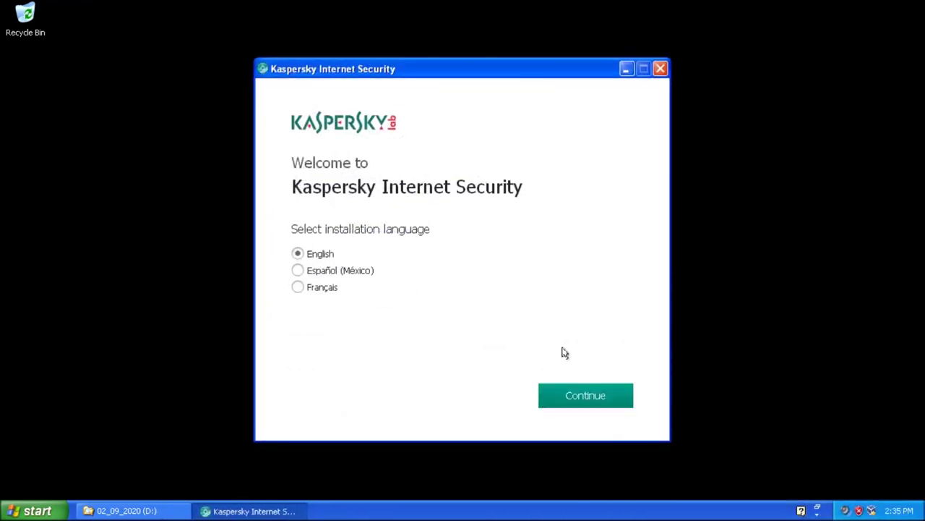
pyautogui.click(582, 393)
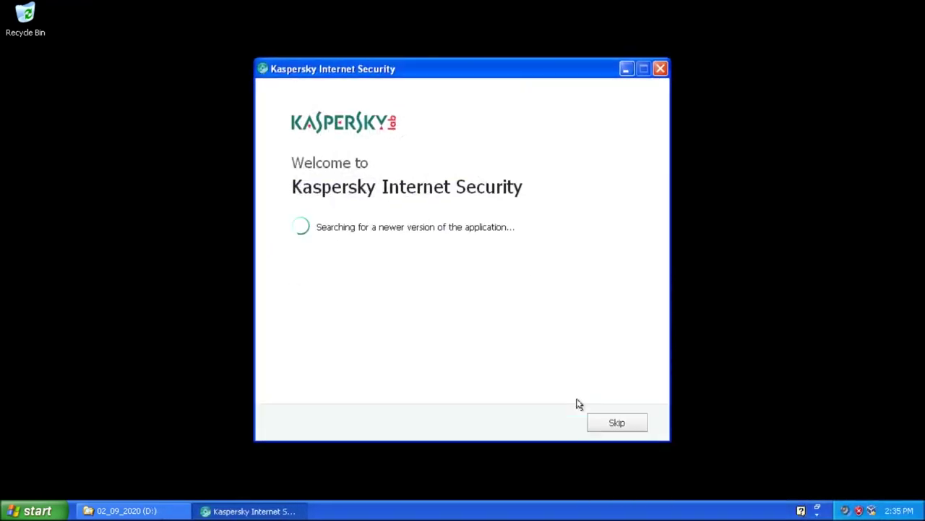
pyautogui.click(616, 421)
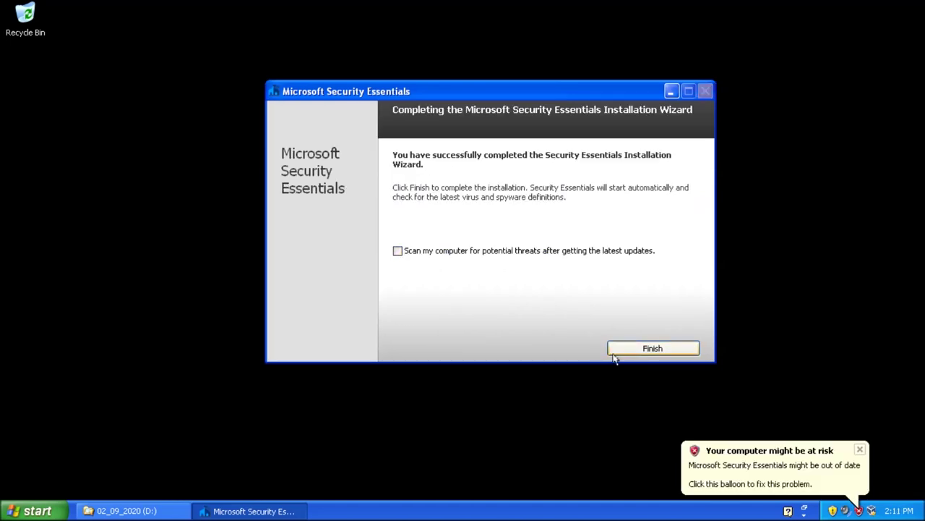
# Finish the Security Essentials install and start downloading the latest virus and spyware definitions.
pyautogui.click(626, 349)
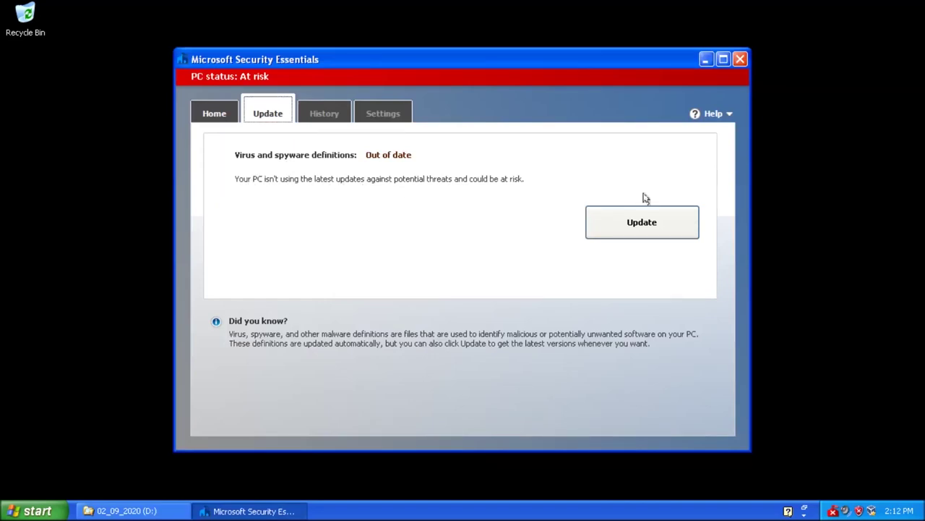
pyautogui.click(651, 224)
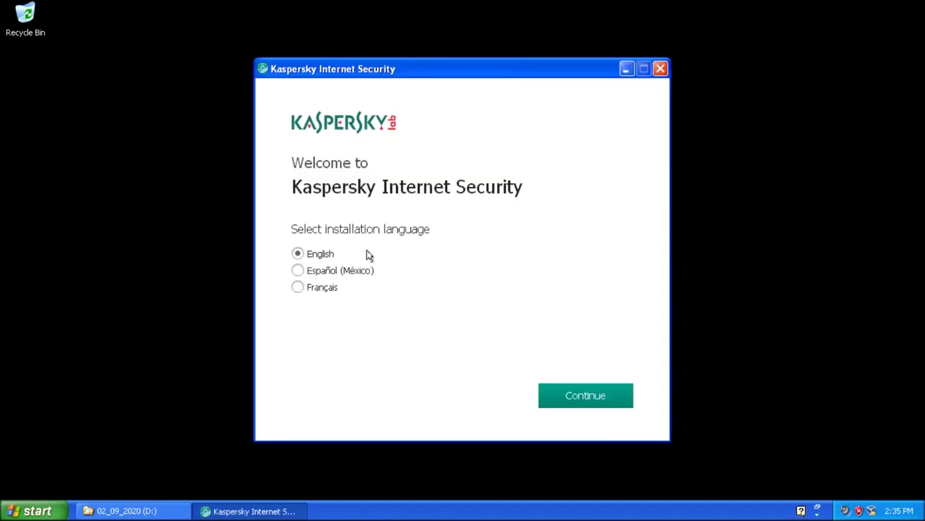
# Get through Kaspersky's language and licence pages, then open the Parental Control feature.
pyautogui.click(578, 403)
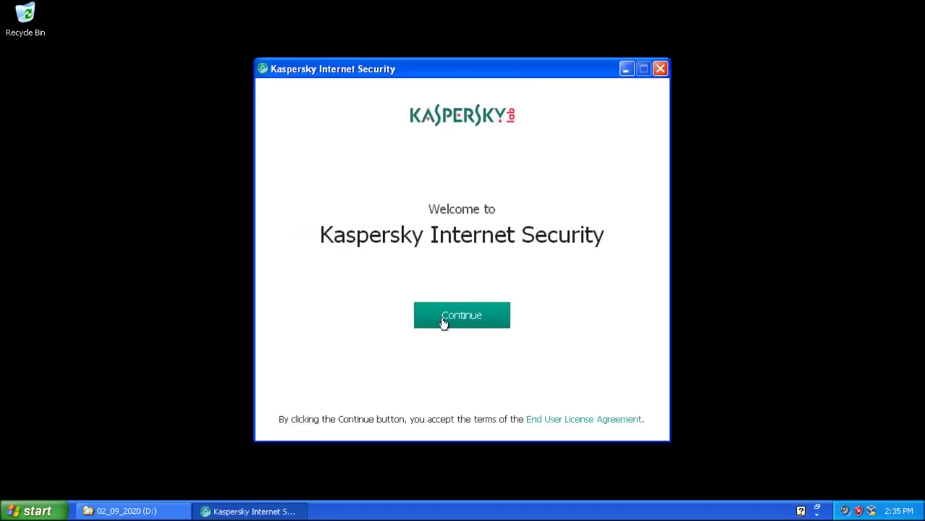
pyautogui.click(443, 324)
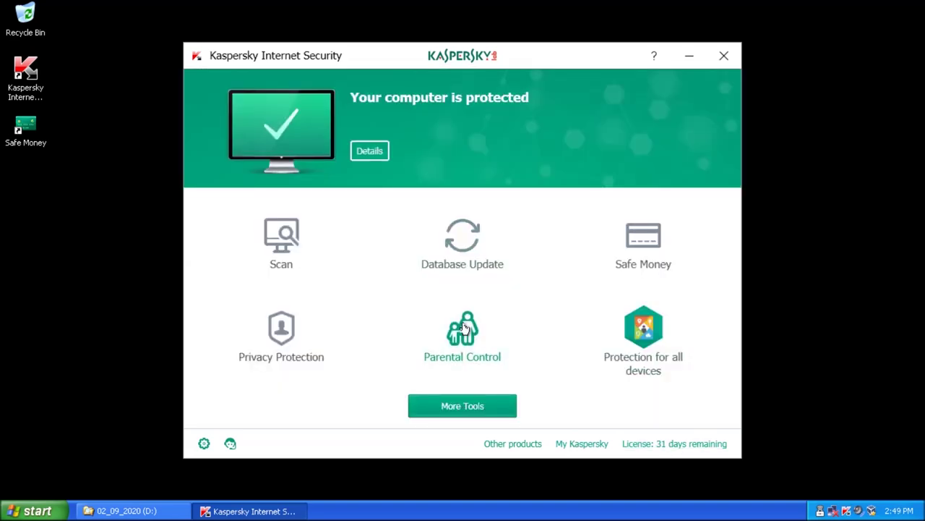
pyautogui.click(465, 327)
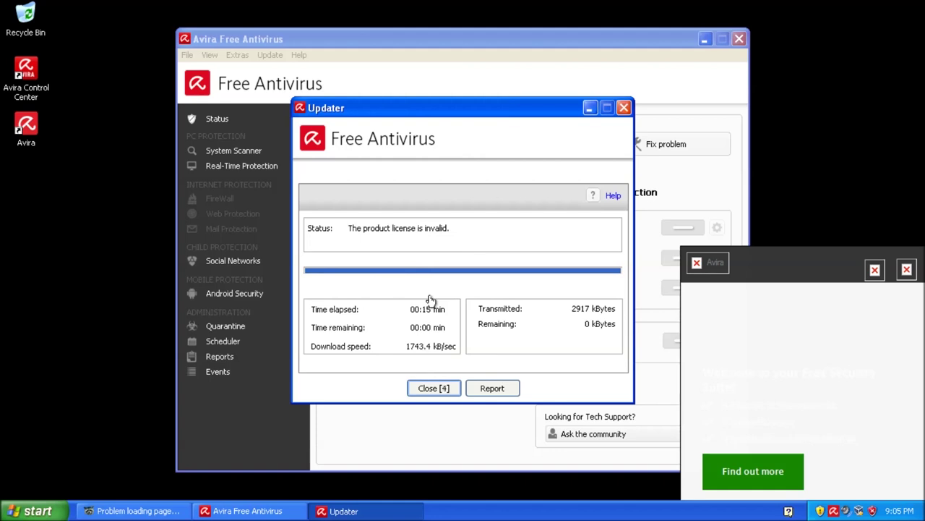
# Close Avira's updater report about the invalid licence.
pyautogui.press('Return')
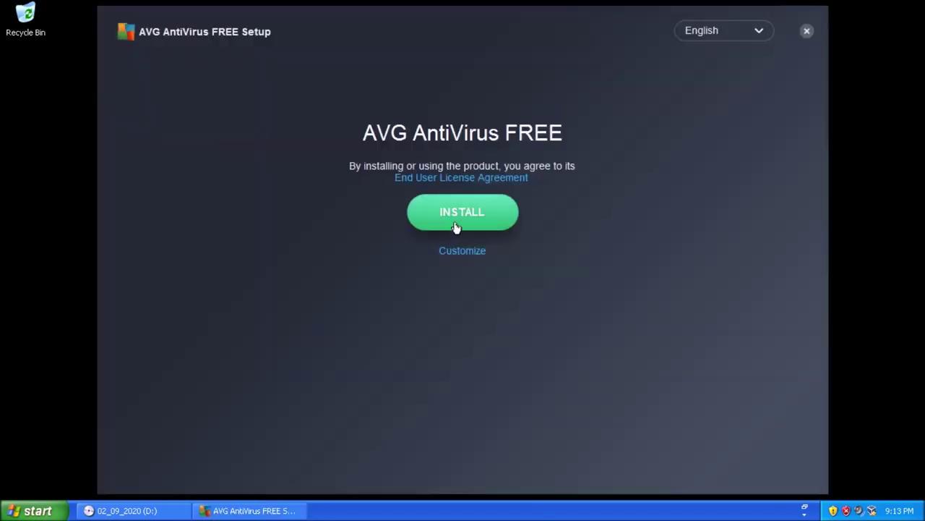
# Begin the AVG AntiVirus FREE installation from its setup window.
pyautogui.click(455, 223)
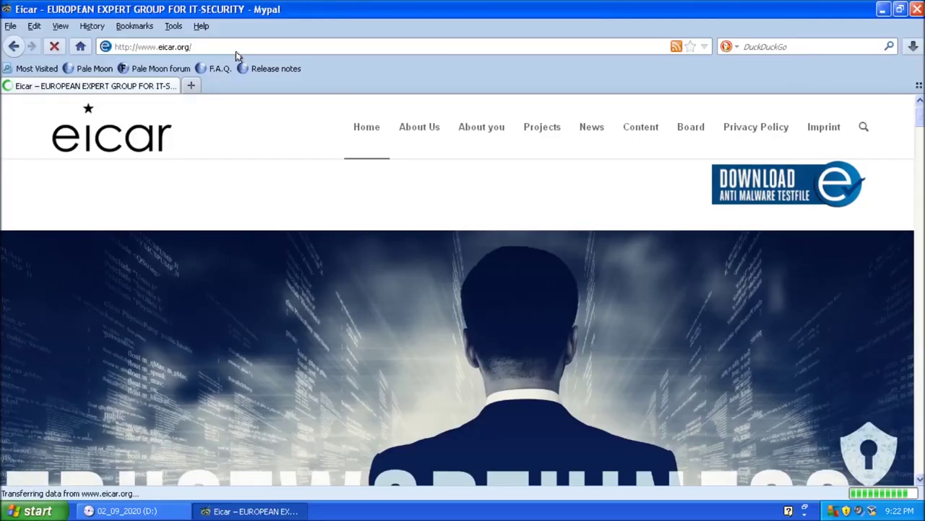
# Download the https eicar.com test file, view AVG's threat details, then open AMTSO's PUA check.
pyautogui.click(788, 184)
pyautogui.scroll(-5, 499, 355)
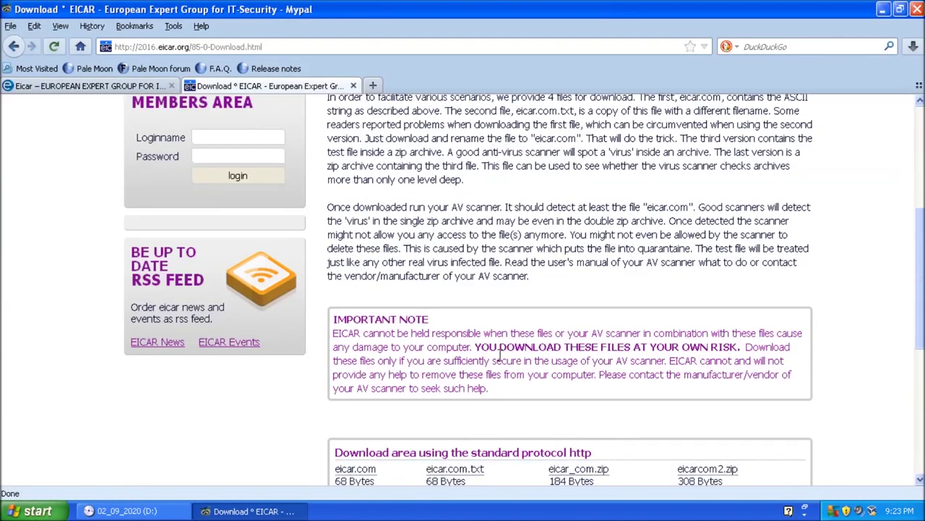
pyautogui.scroll(-2, 499, 356)
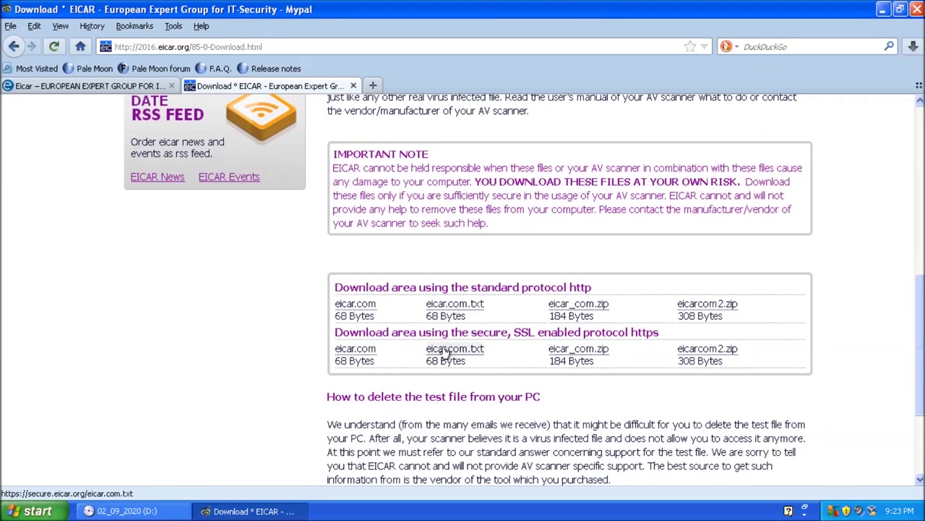
pyautogui.click(371, 352)
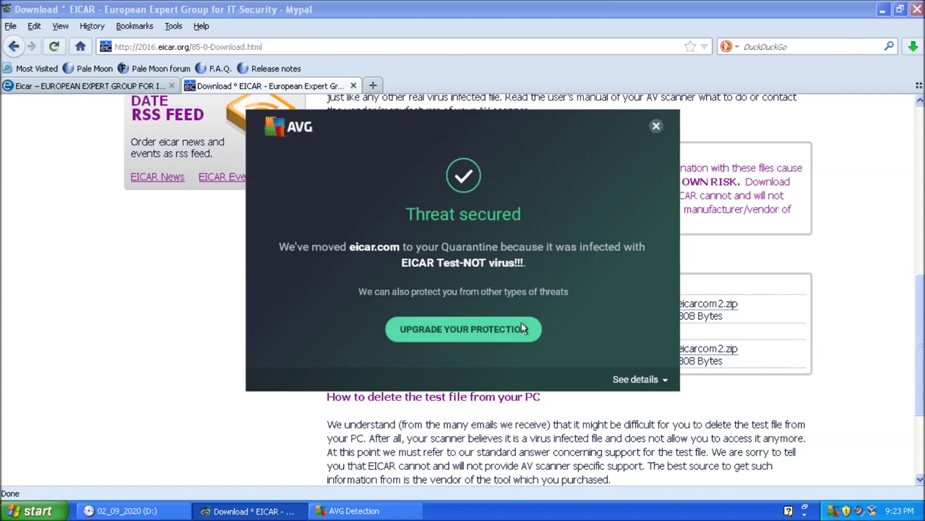
pyautogui.click(659, 382)
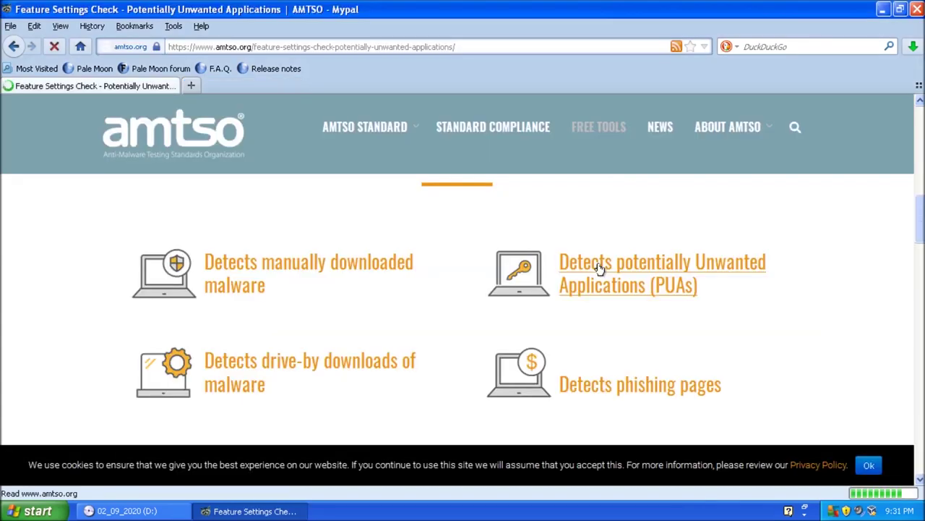
pyautogui.click(597, 267)
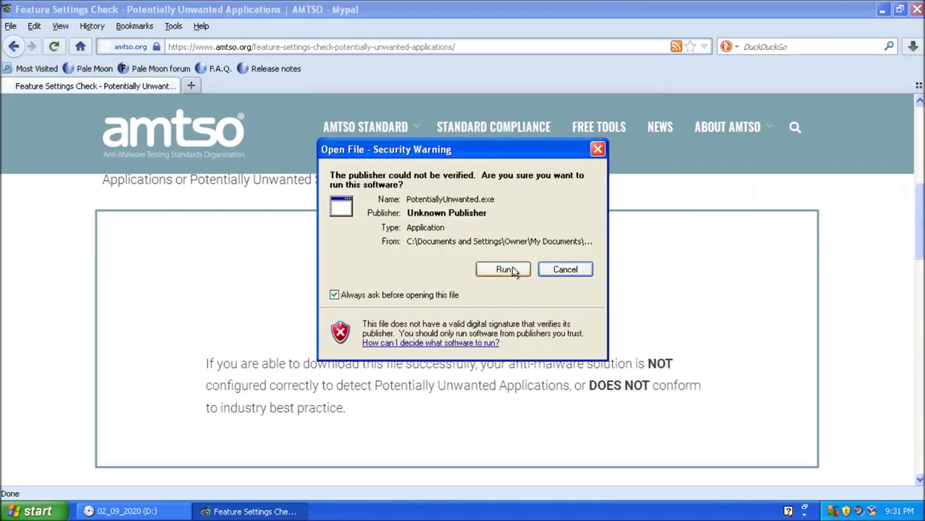
# Run PotentiallyUnwanted.exe unblocked and close its CloseMe prompt window.
pyautogui.click(511, 270)
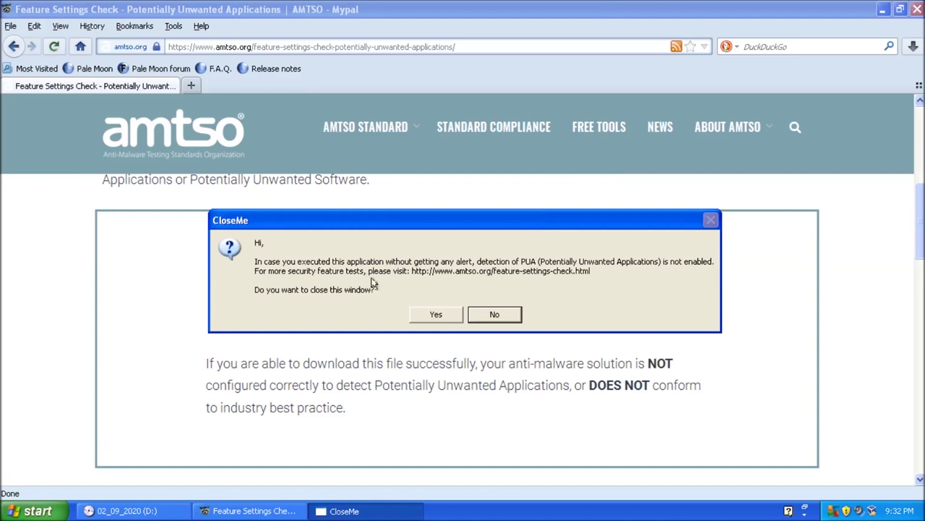
pyautogui.click(495, 314)
pyautogui.scroll(-2, 564, 325)
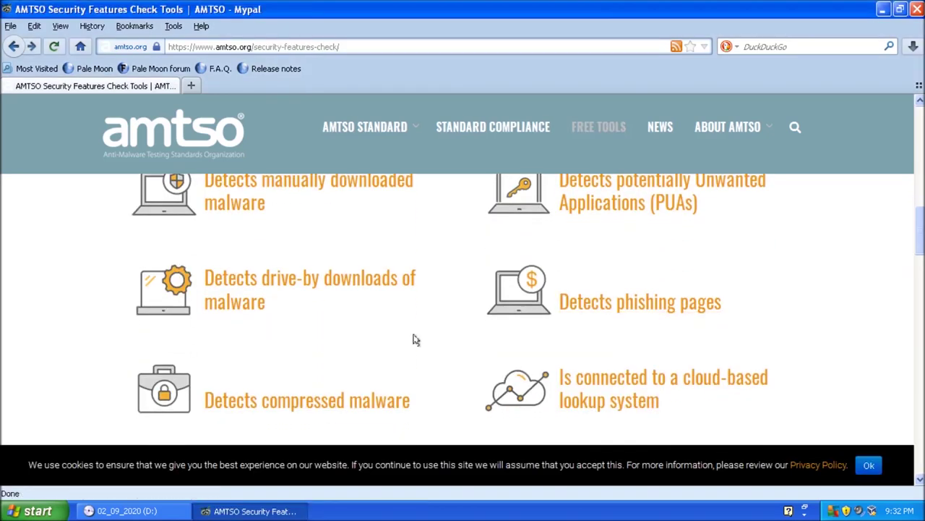
# Run AMTSO's drive-by download test, dismiss AVG's threat alert, and return to the checks list.
pyautogui.click(303, 282)
pyautogui.click(655, 122)
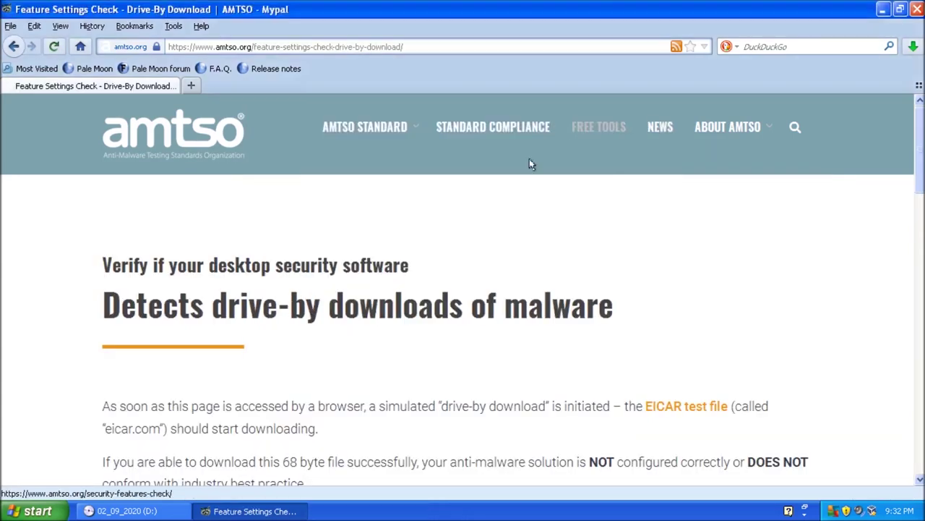
pyautogui.scroll(-2, 378, 296)
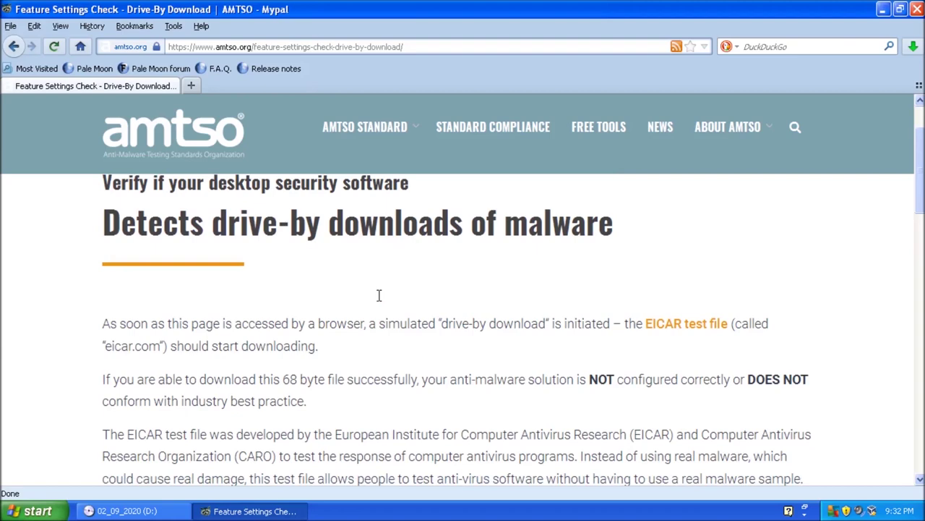
pyautogui.hotkey('alt', 'Left')
# Open the phishing pages test, then launch the CAB format compressed malware test.
pyautogui.click(607, 311)
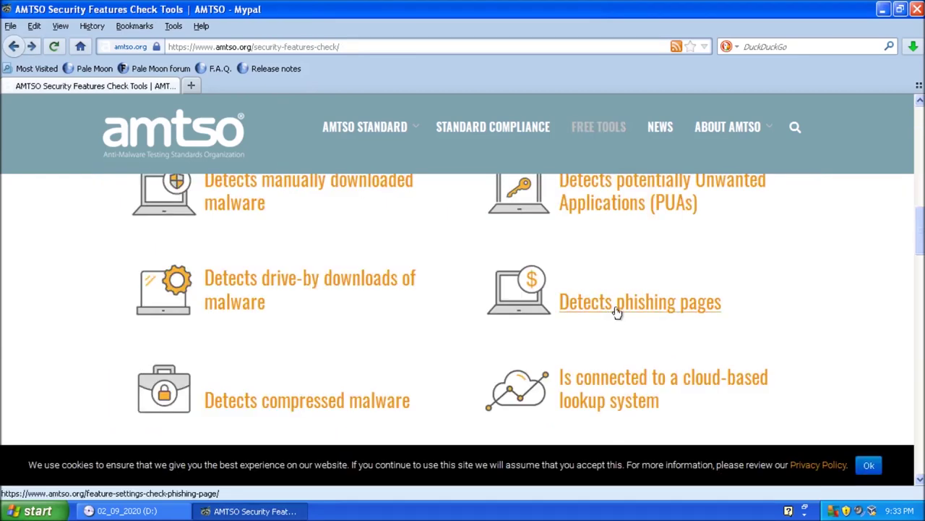
pyautogui.scroll(-2, 386, 256)
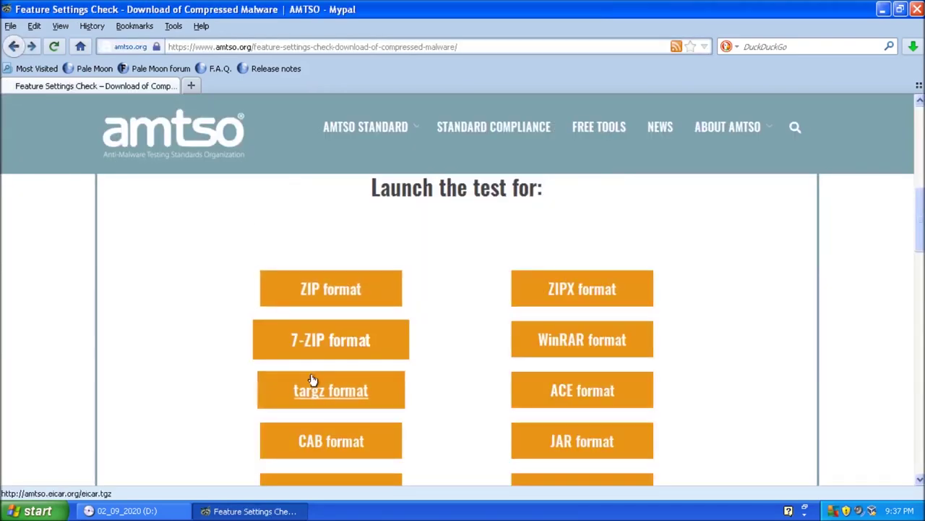
pyautogui.scroll(-2, 305, 359)
pyautogui.click(351, 359)
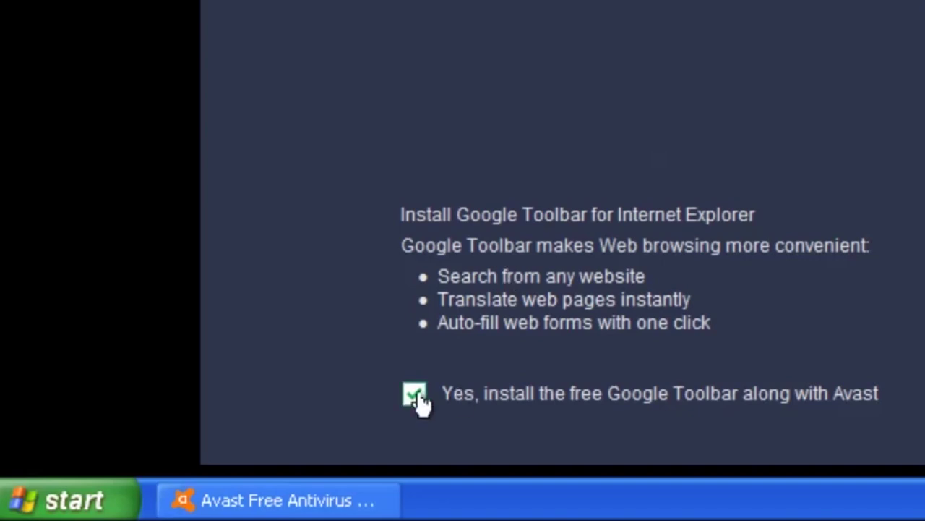
# Untick the free Google Toolbar option and install Avast Free Antivirus.
pyautogui.click(415, 394)
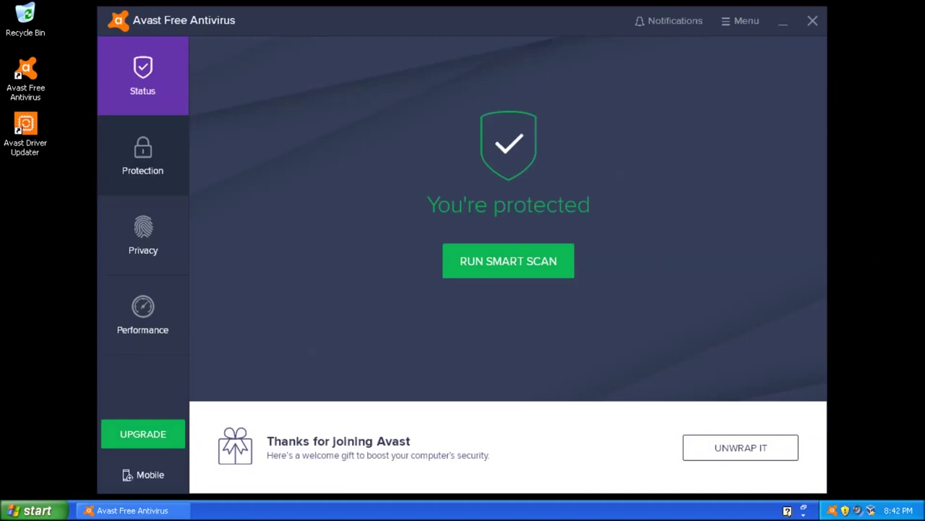
# Browse Protection and Performance in Avast, then launch Driver Updater to scan drivers.
pyautogui.click(142, 155)
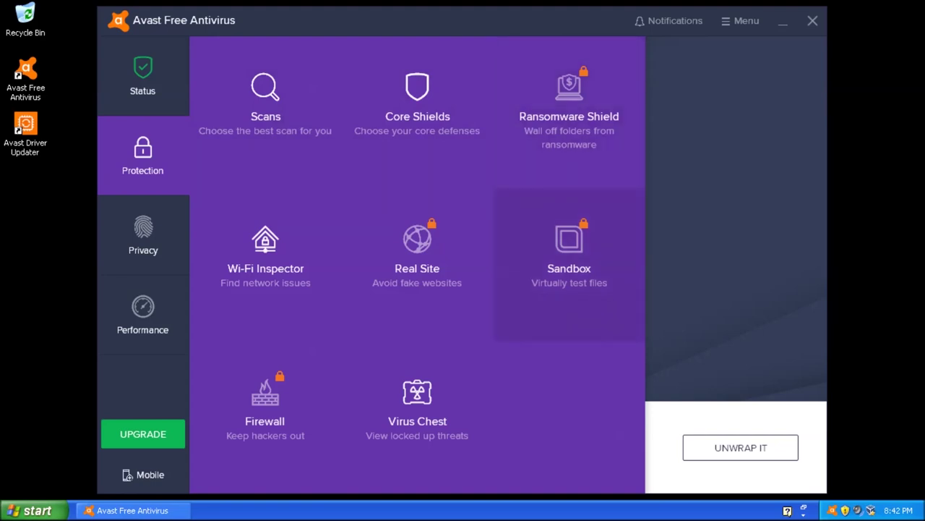
pyautogui.click(142, 314)
pyautogui.click(265, 250)
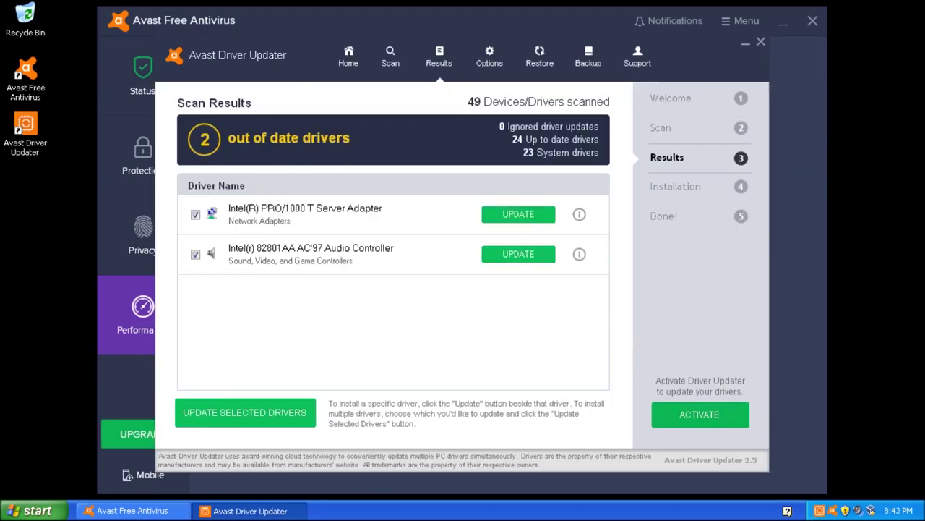
# Try updating the two out-of-date drivers, close Driver Updater, and open Avast Cleanup.
pyautogui.click(244, 412)
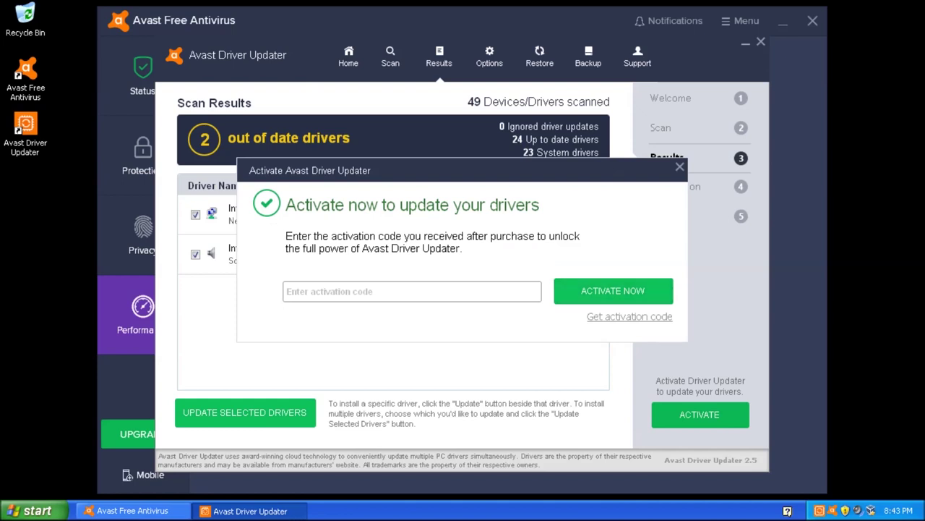
pyautogui.hotkey('alt', 'F4')
pyautogui.click(265, 108)
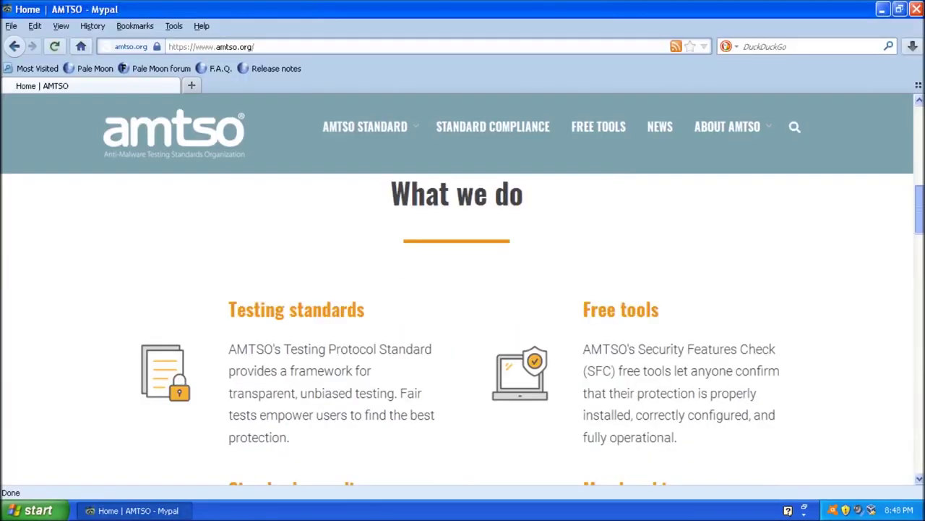
pyautogui.scroll(-3, 620, 217)
# Launch the AMTSO Free tools PUA test and see Panda Dome neutralize the test program.
pyautogui.click(620, 193)
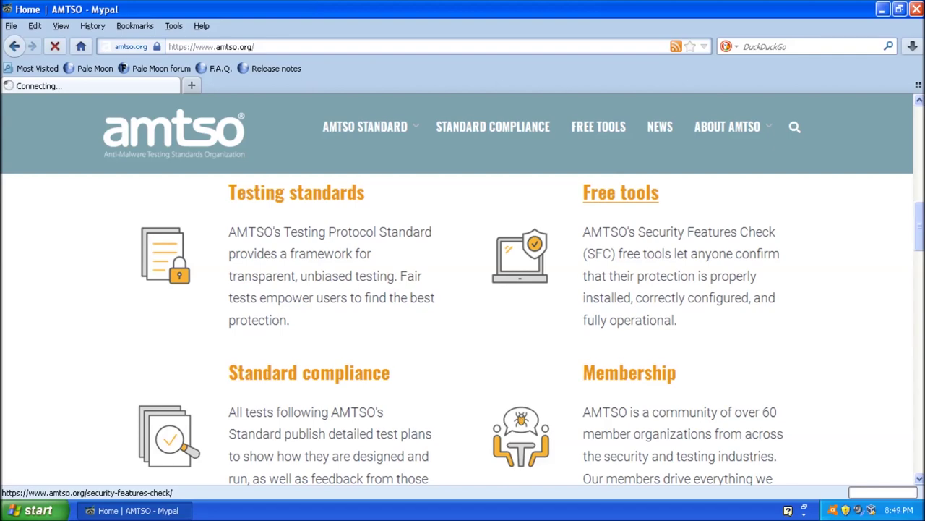
pyautogui.scroll(-5, 621, 232)
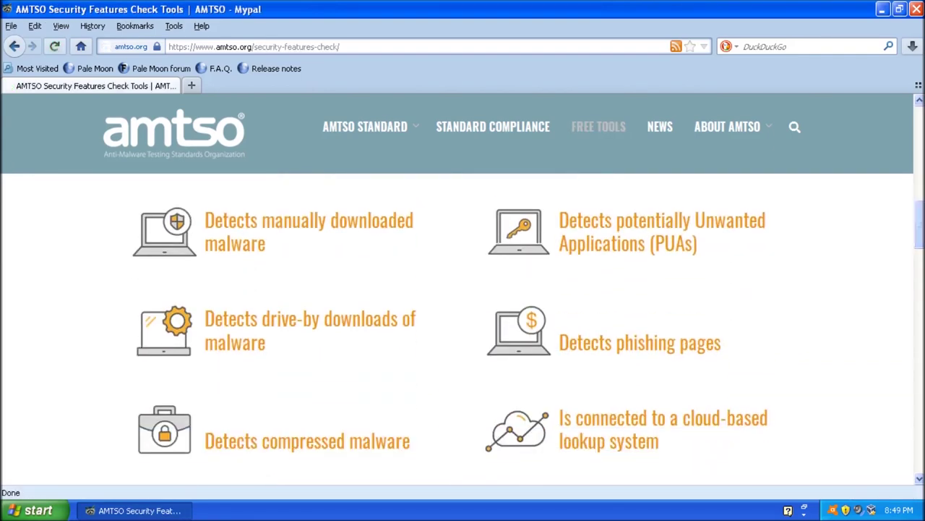
pyautogui.click(651, 232)
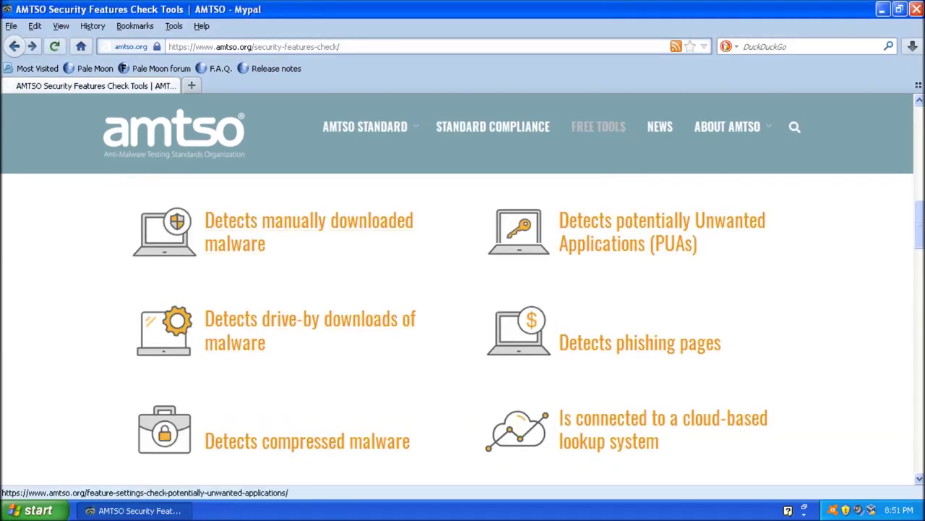
pyautogui.click(640, 342)
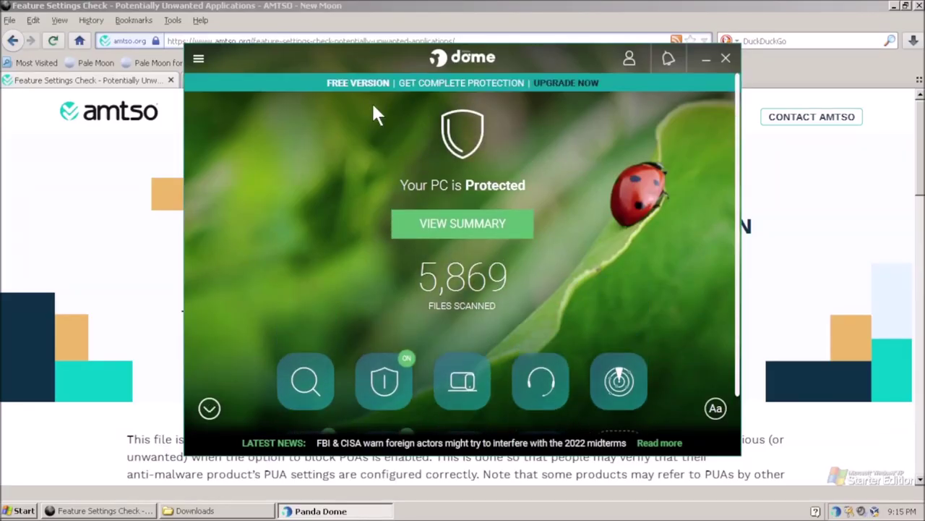
pyautogui.scroll(-2, 624, 234)
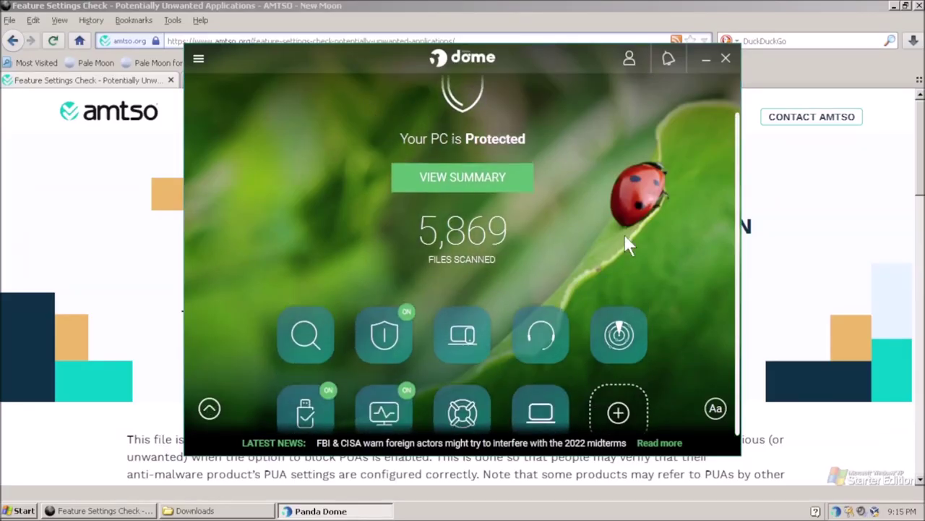